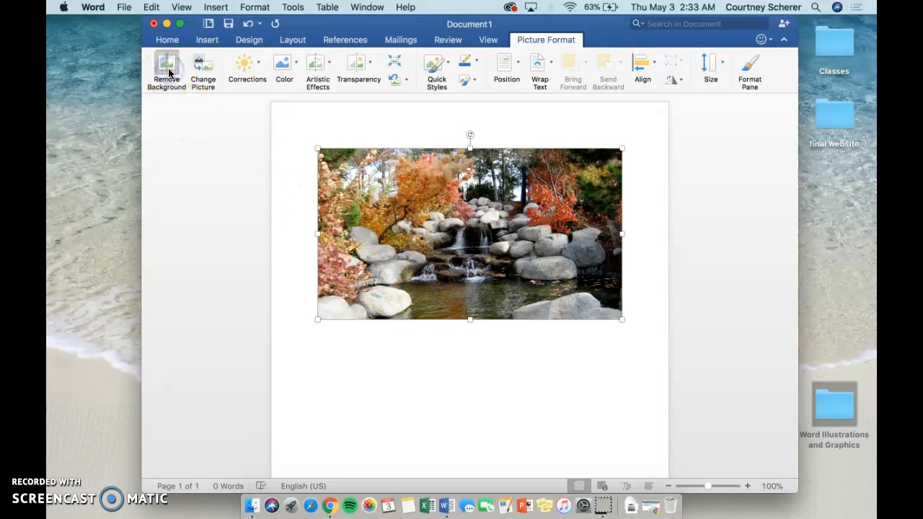
Start removing the waterfall picture's background and narrow the foreground selection rectangle slightly from its left edge.
click(167, 70)
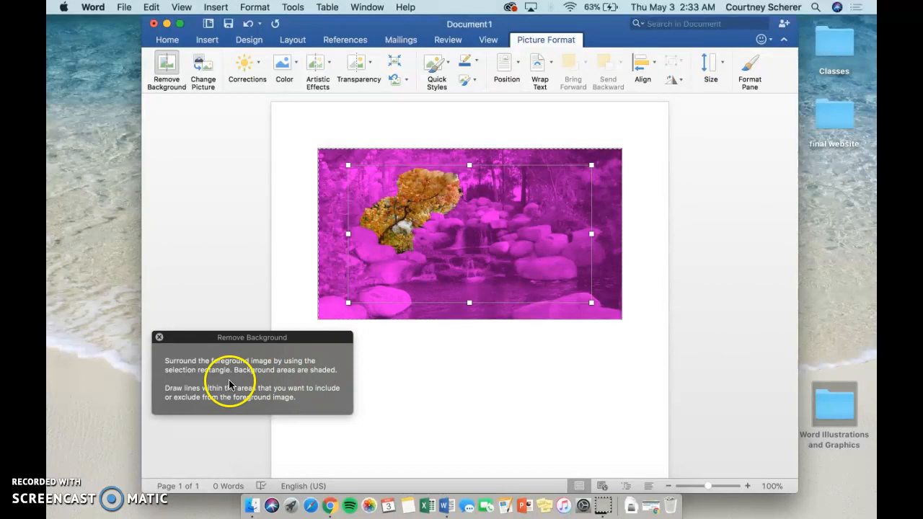
click(160, 338)
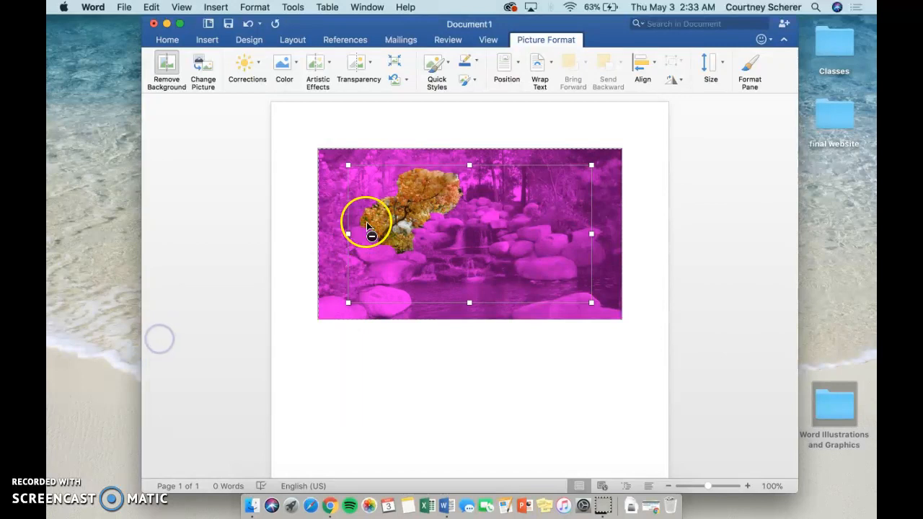
mouse_move(348, 165)
mouse_down()
mouse_move(427, 230)
mouse_move(361, 164)
mouse_up()
click(412, 197)
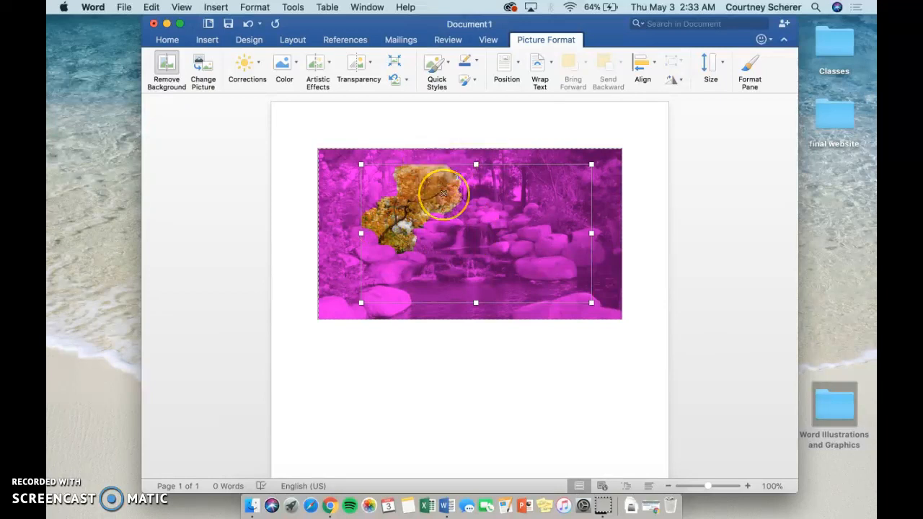
click(437, 258)
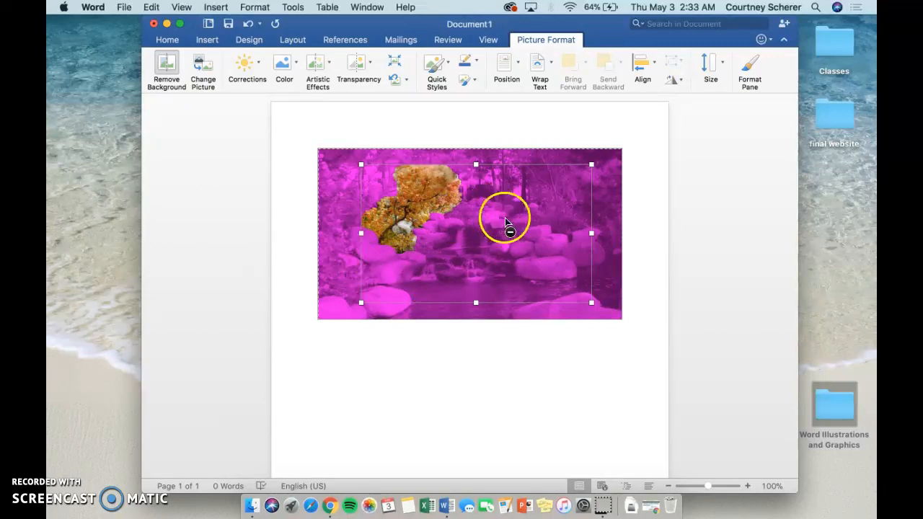
Mark the rocks, waterfall and pond to keep and the orange tree to exclude, and apply the background removal.
click(394, 269)
drag(395, 269, 556, 268)
drag(461, 215, 562, 239)
drag(386, 272, 547, 281)
drag(412, 292, 545, 288)
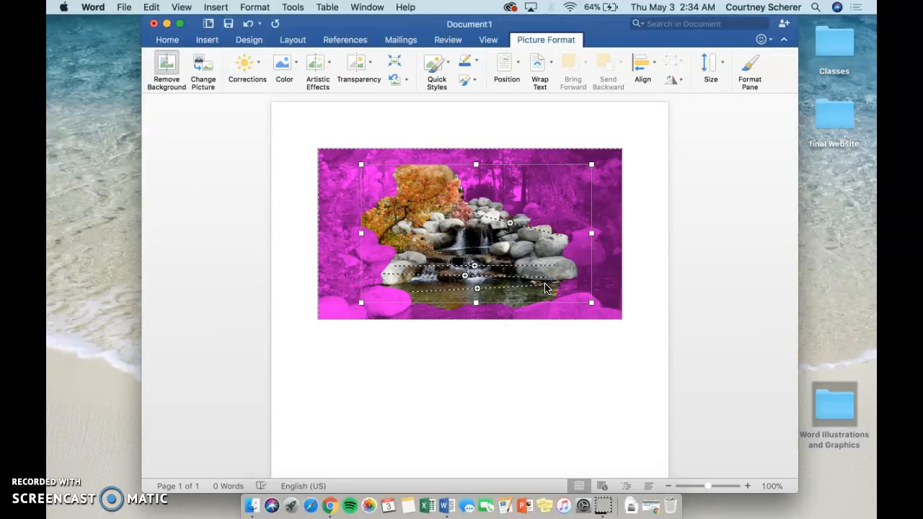
drag(376, 223, 435, 183)
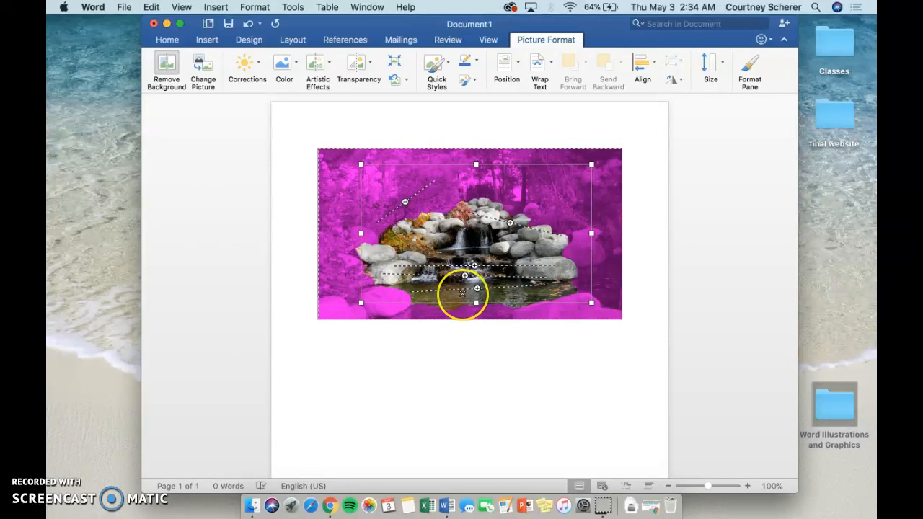
key(Return)
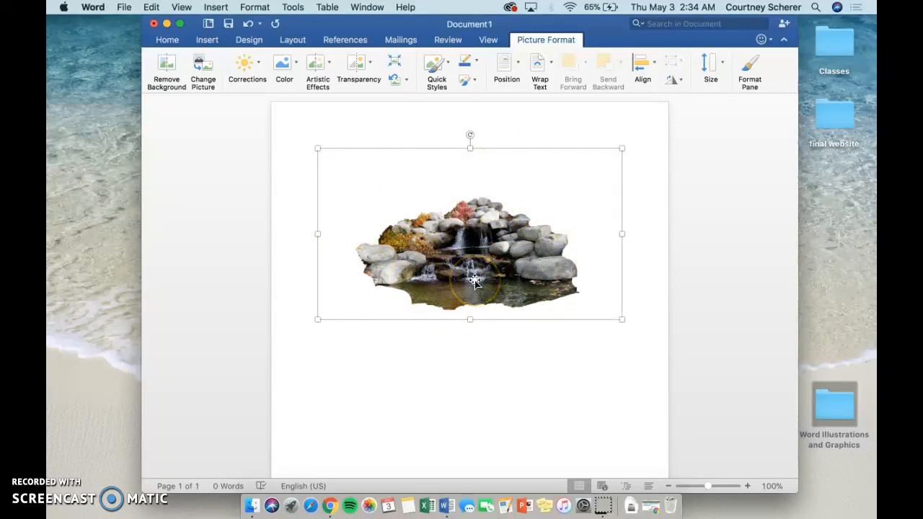
Replace the waterfall picture with the portrait photo of the person in the Appalachian State jacket from the Lecture Materials folder.
key(BackSpace)
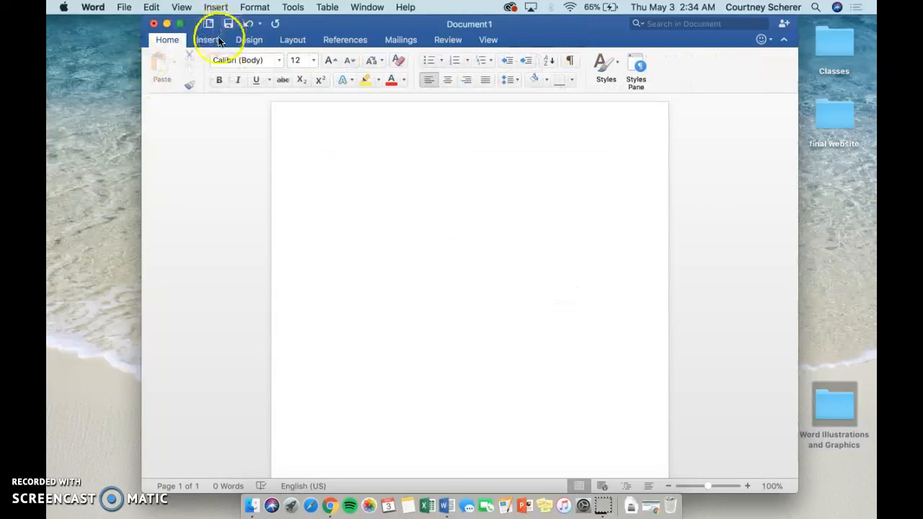
click(208, 40)
click(243, 67)
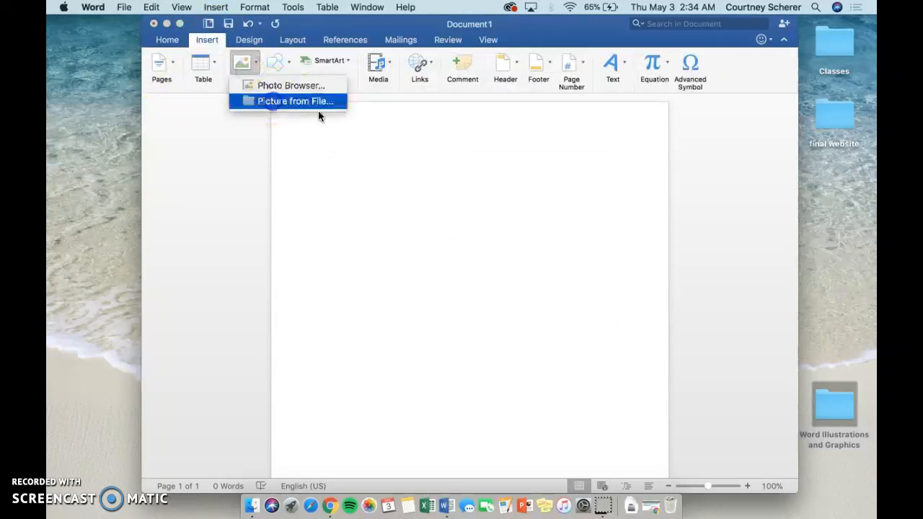
click(288, 98)
double_click(382, 150)
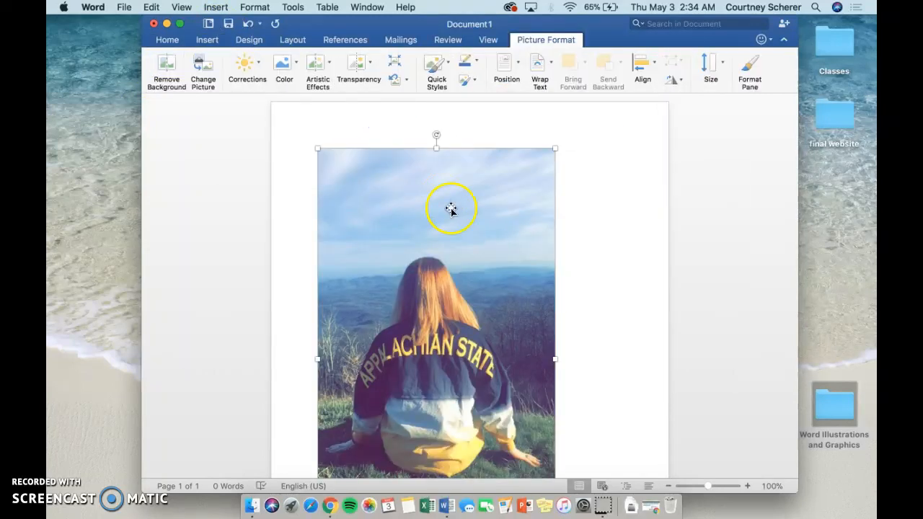
Remove the background from the jacket photo, keeping the automatically detected person as the foreground.
scroll(456, 272, down, 3)
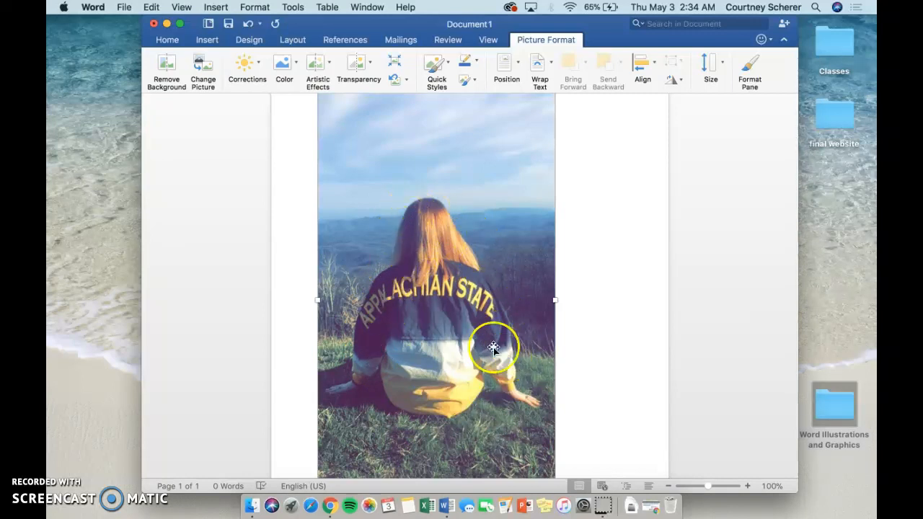
click(163, 68)
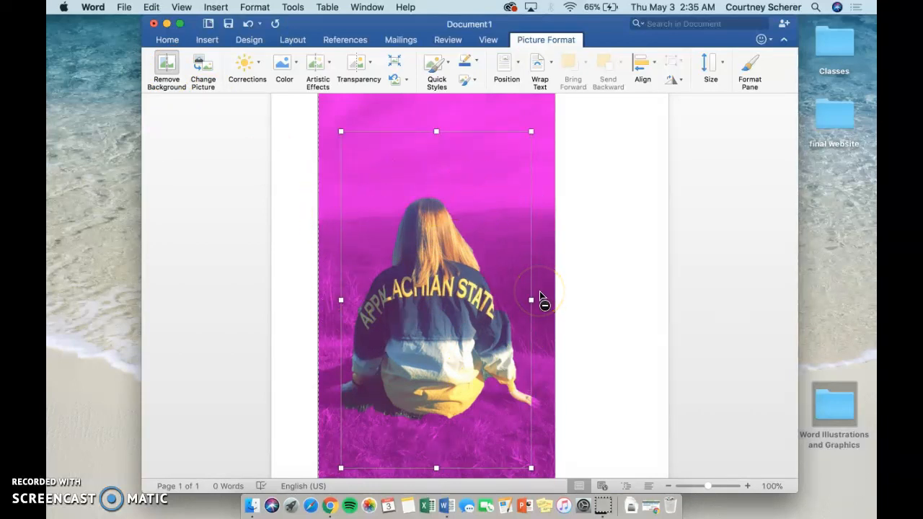
key(Return)
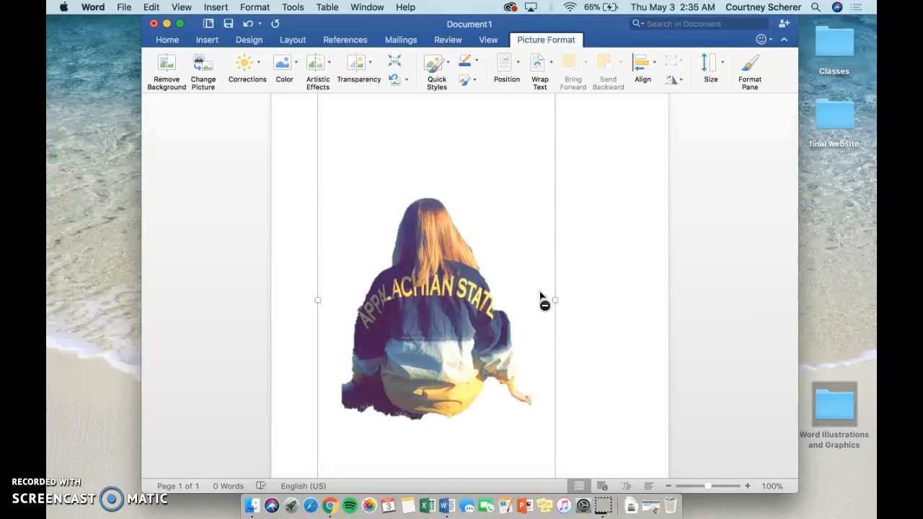
Replace the jacket photo with paintbrushes.jpg from the Lesson 2 folder.
key(BackSpace)
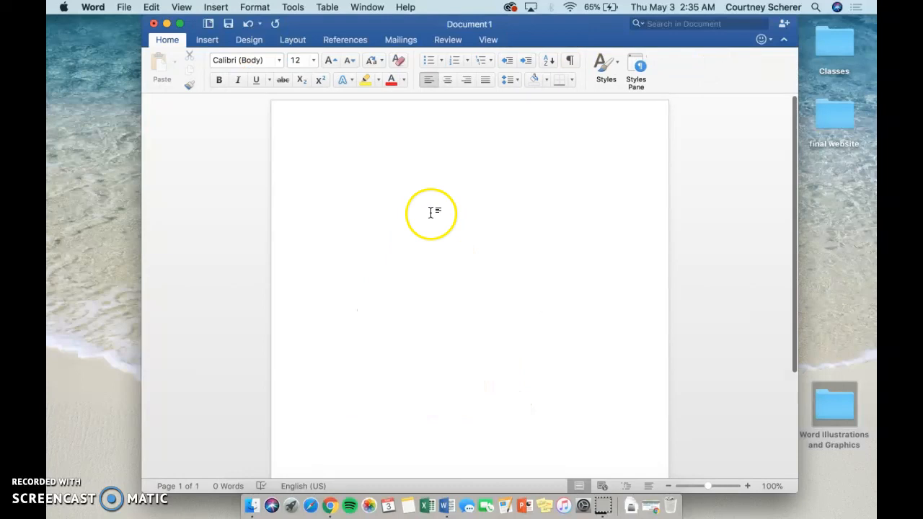
click(205, 40)
click(256, 63)
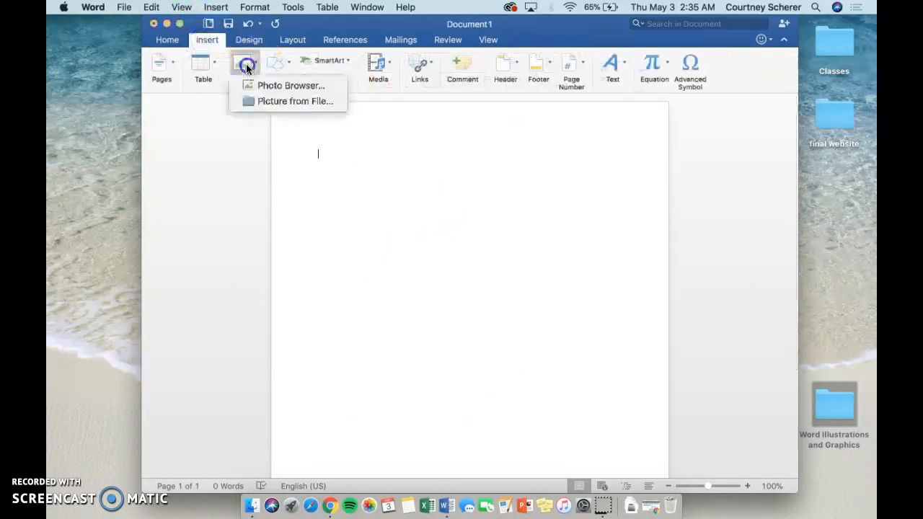
click(313, 105)
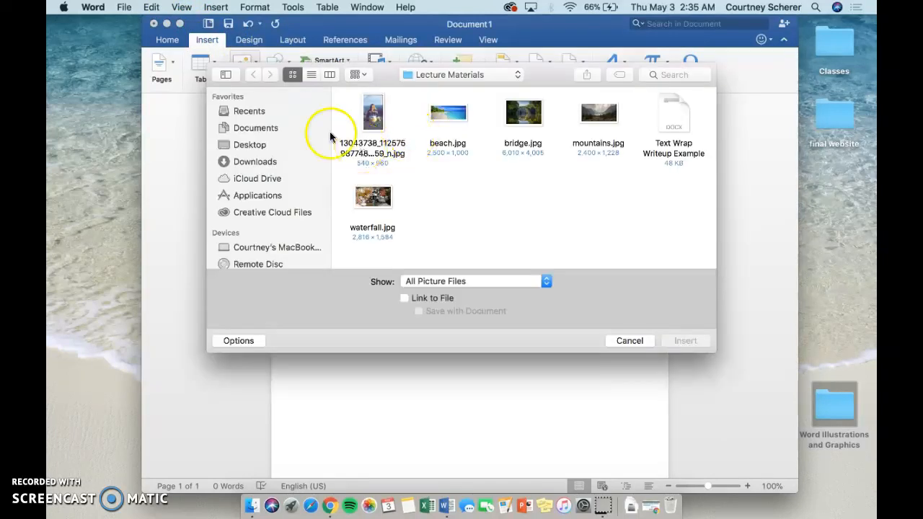
click(252, 145)
double_click(594, 108)
double_click(435, 110)
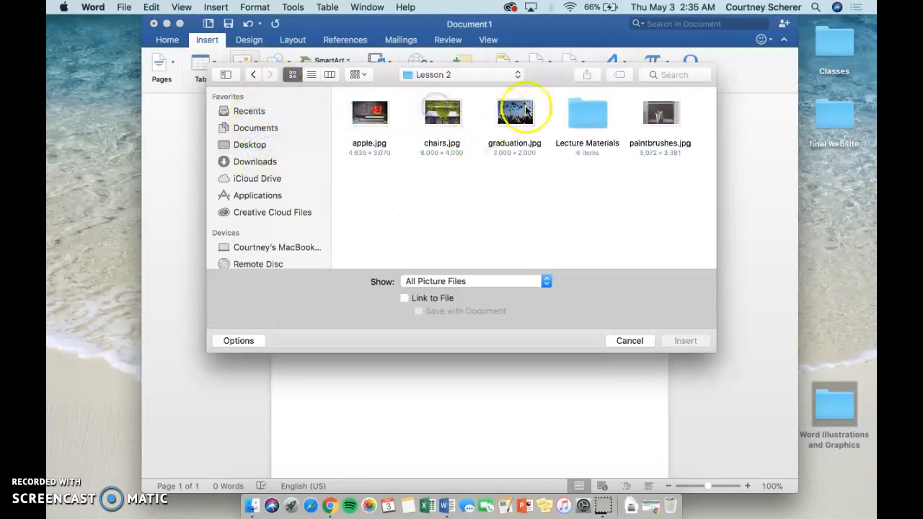
double_click(665, 119)
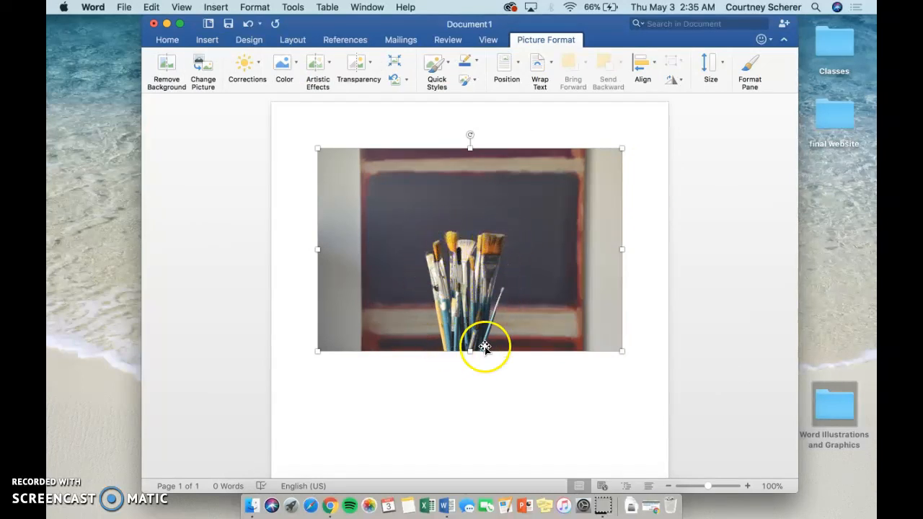
Start background removal on the paintbrush picture, mark the shaded brushes to keep, and extend the selection rectangle slightly downward.
click(175, 62)
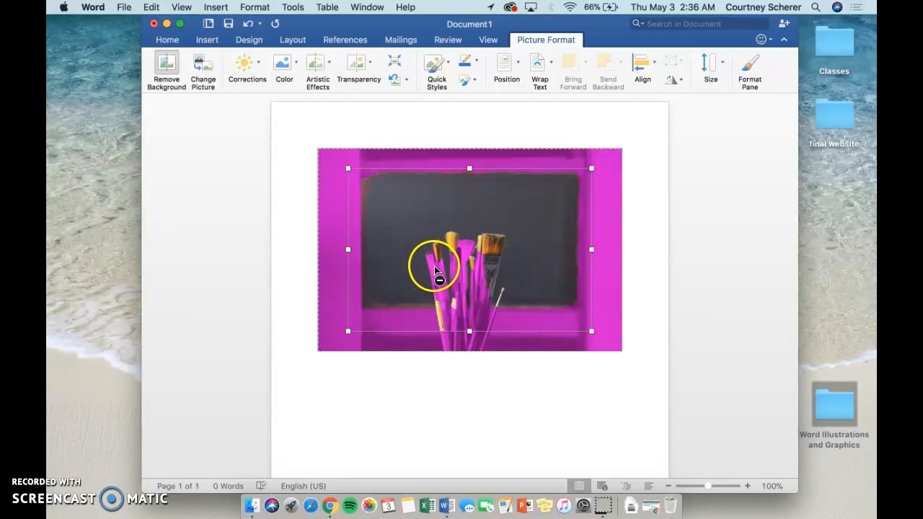
drag(433, 265, 459, 322)
click(465, 252)
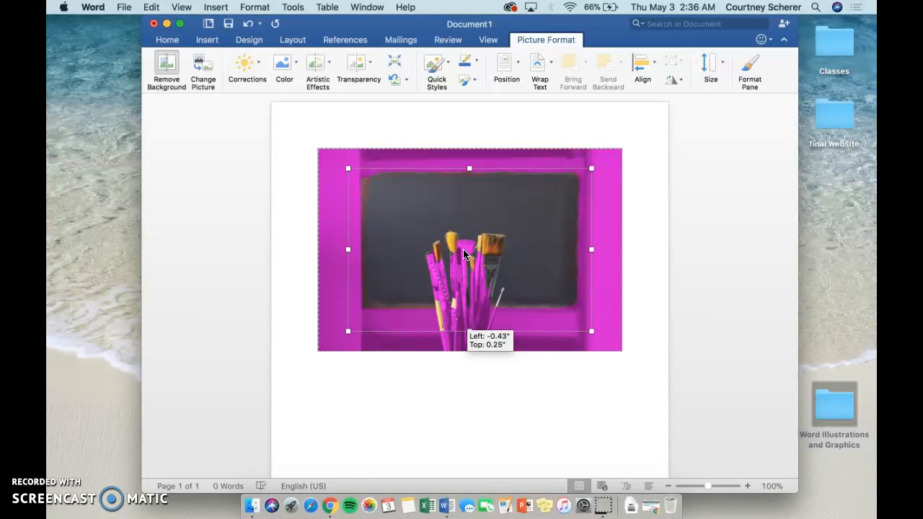
drag(465, 253, 467, 307)
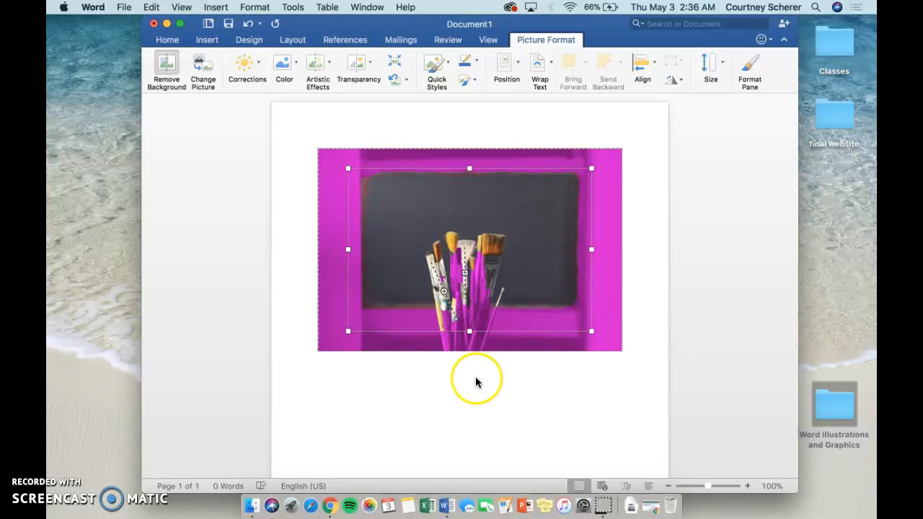
drag(469, 324, 471, 327)
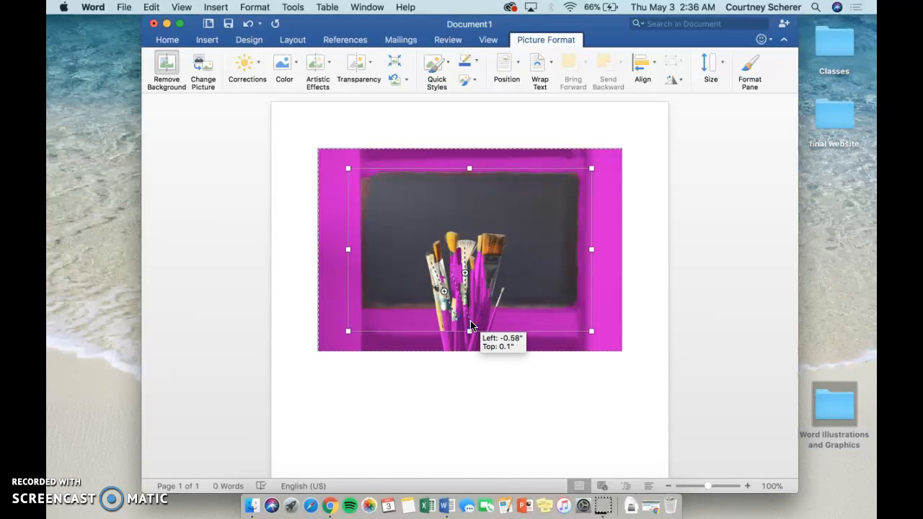
drag(481, 267, 478, 334)
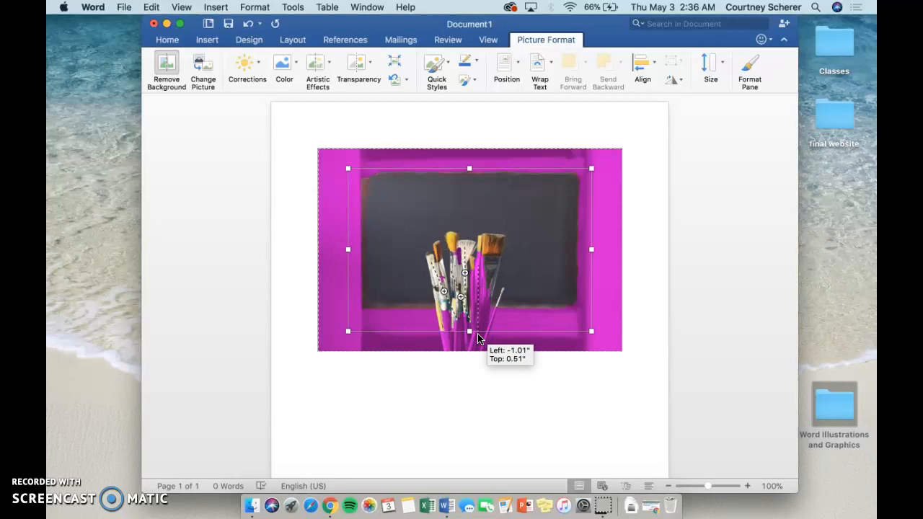
drag(477, 334, 477, 335)
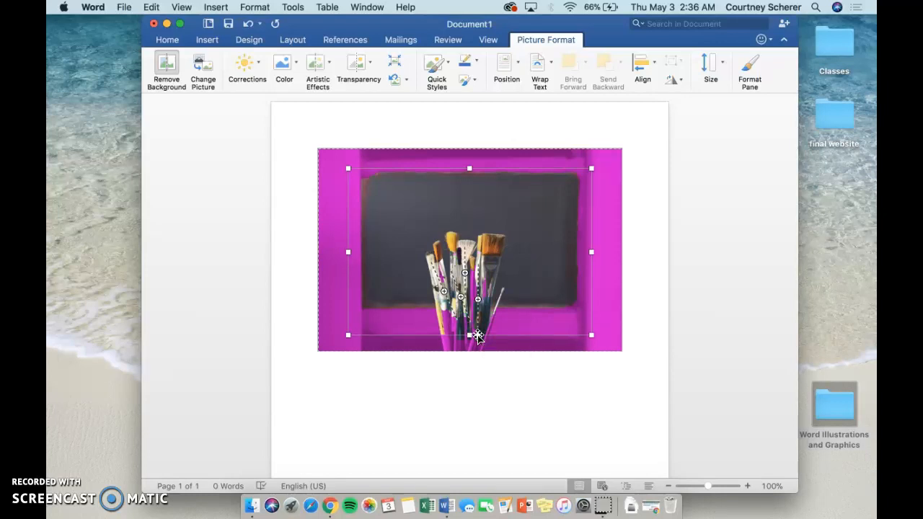
Leave background removal and clear the paintbrush picture from the document, returning to a blank page.
click(574, 394)
click(630, 368)
key(super+z)
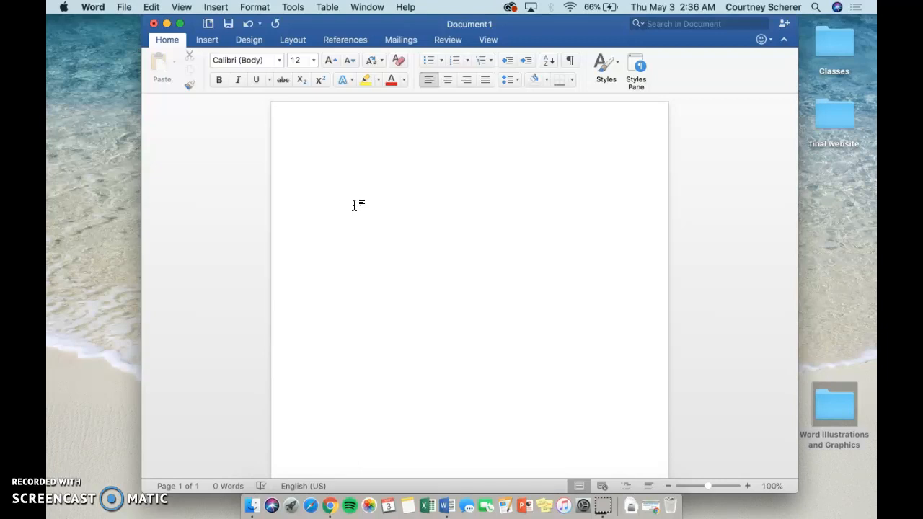
Switch to Chrome and review the Lesson Two assignment instructions for the chairs, apple, paint brushes and graduation images.
click(329, 503)
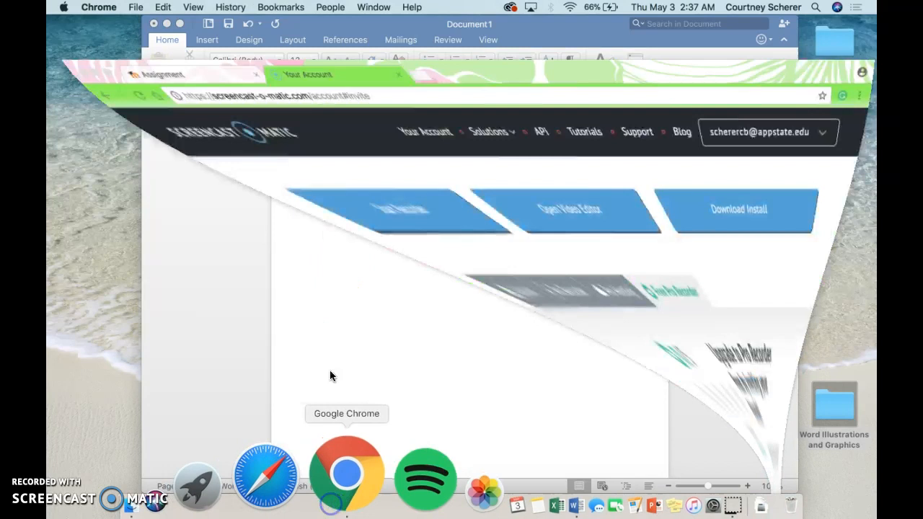
click(194, 30)
scroll(268, 161, down, 2)
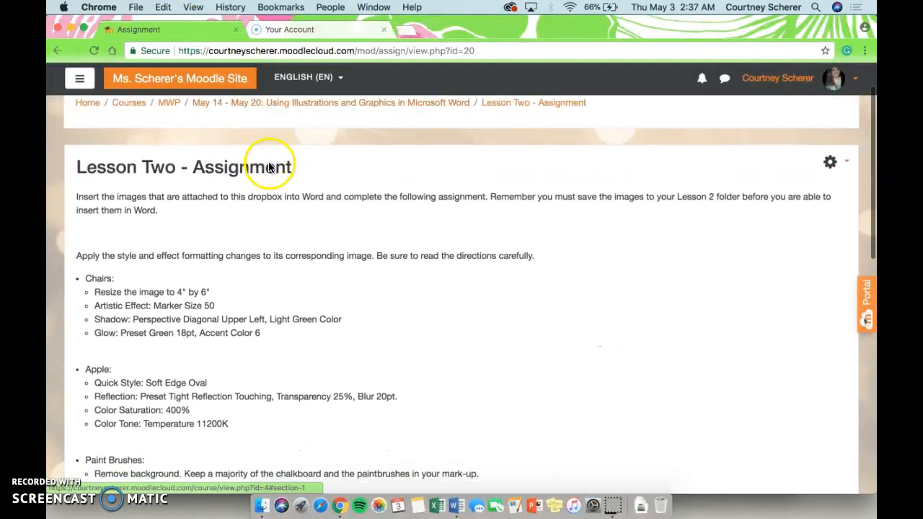
scroll(281, 242, down, 5)
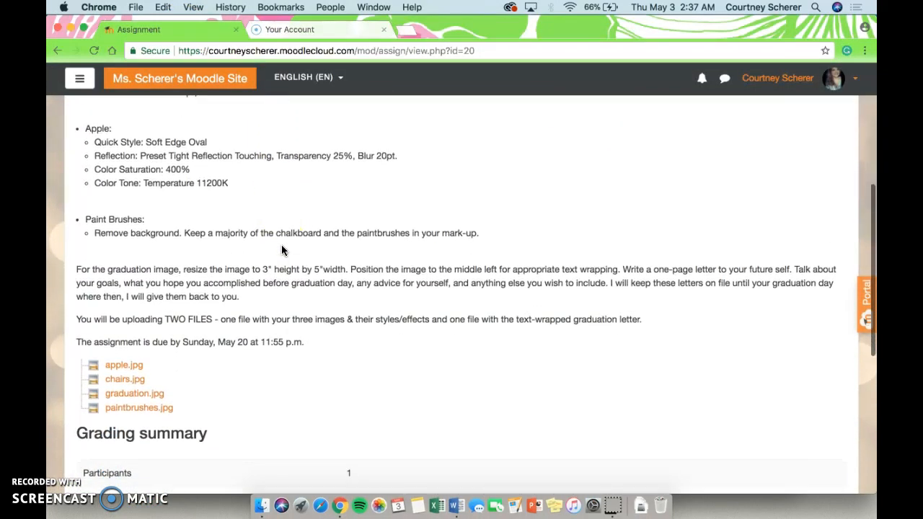
scroll(87, 260, down, 1)
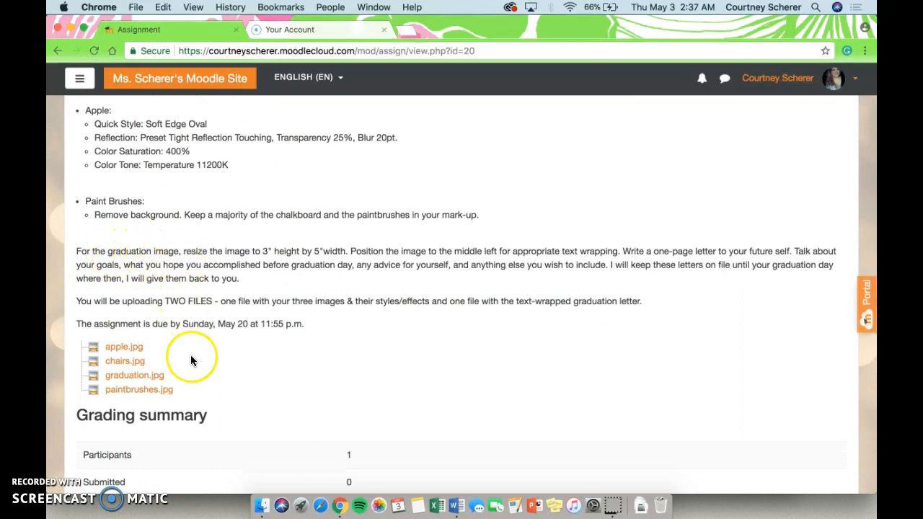
scroll(191, 358, down, 1)
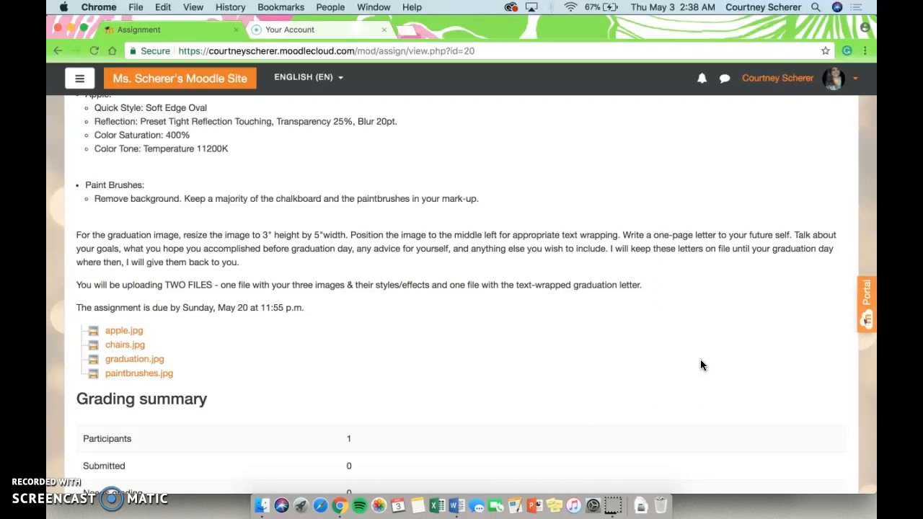
Return to Word and insert graduation.jpg into the blank document.
click(70, 27)
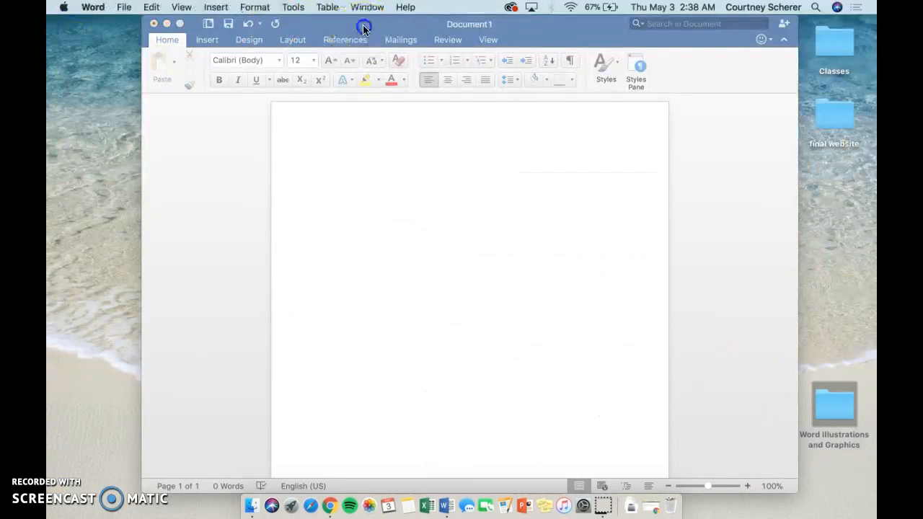
drag(362, 28, 325, 18)
click(174, 41)
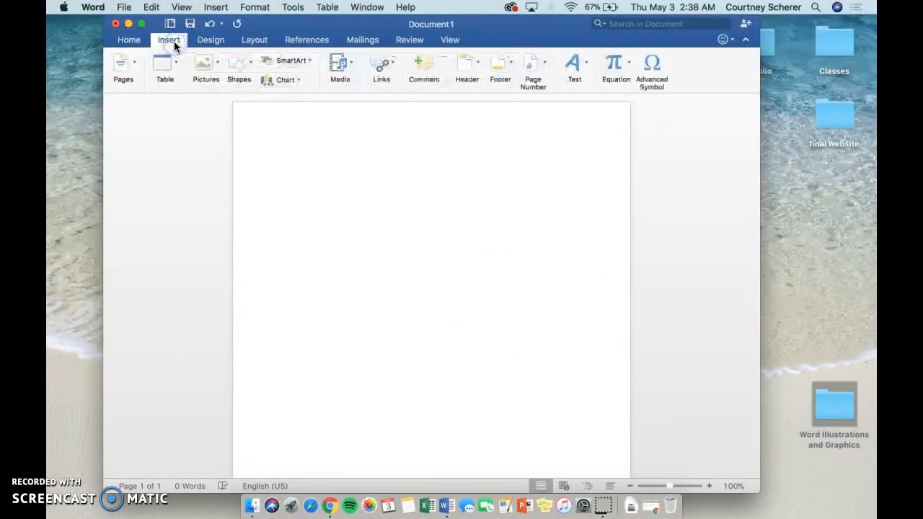
click(207, 58)
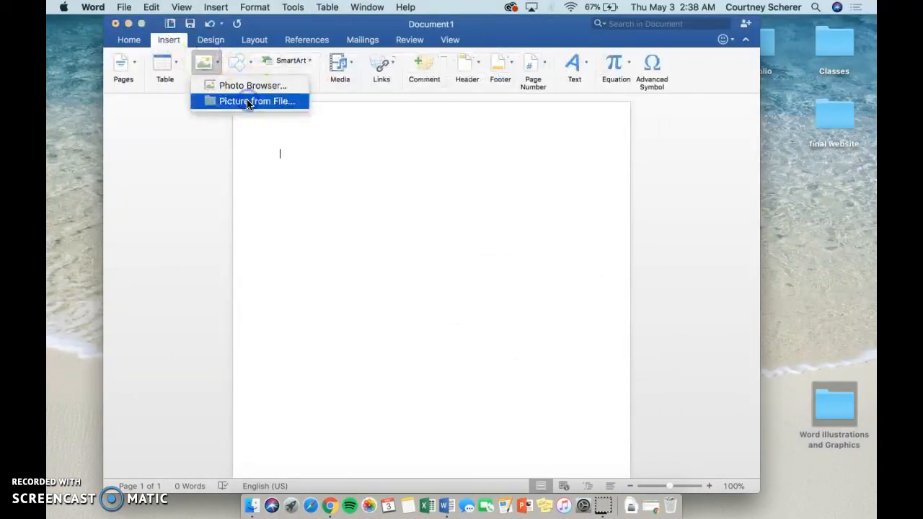
click(247, 102)
double_click(514, 111)
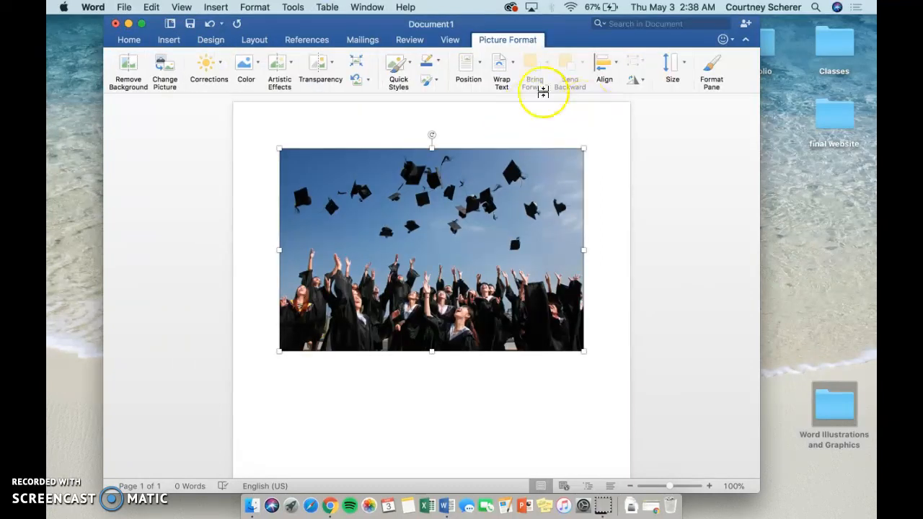
Resize the graduation picture to 3" high and 5" wide.
click(667, 75)
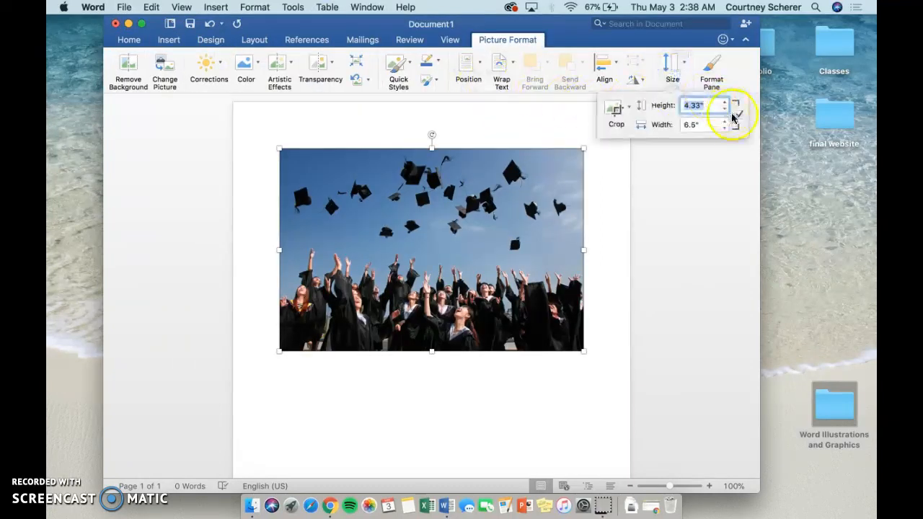
text(3)
key(Return)
click(690, 124)
text(5)
key(Return)
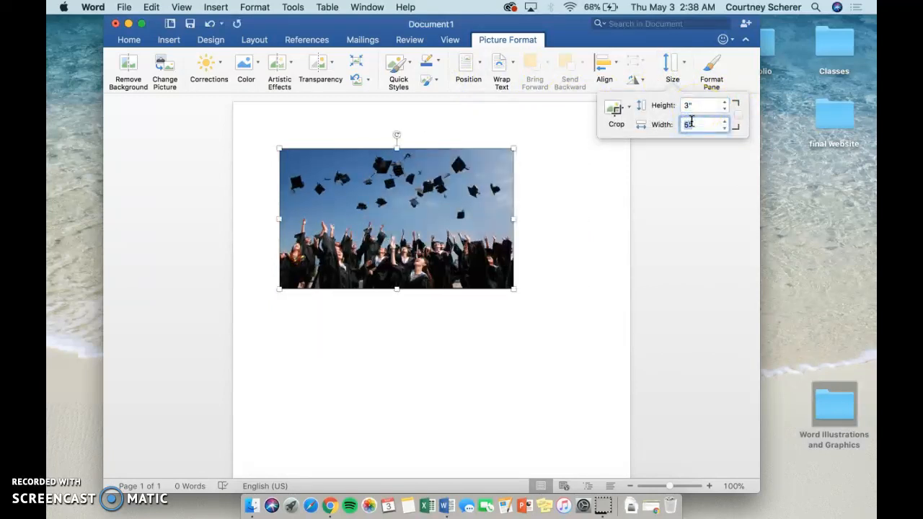
click(510, 212)
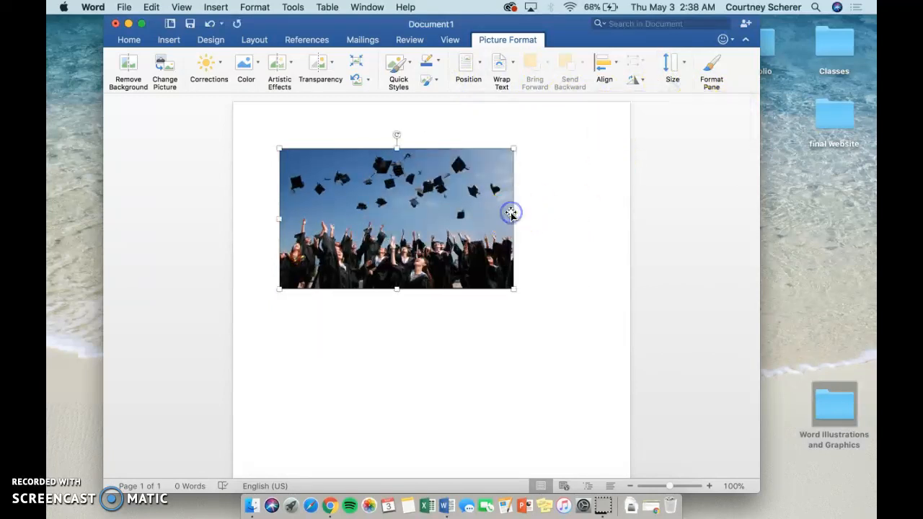
Position the graduation picture at the middle left of the page with text wrapping and check its placement.
click(474, 68)
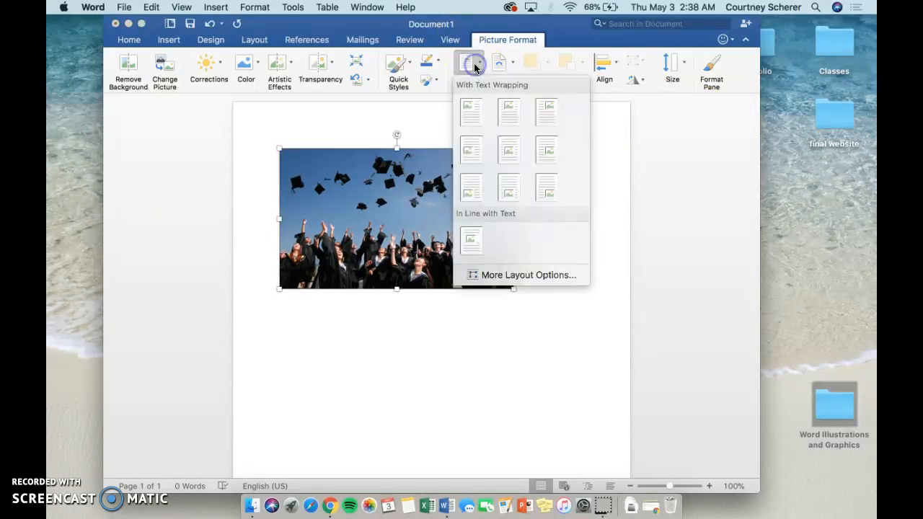
click(471, 145)
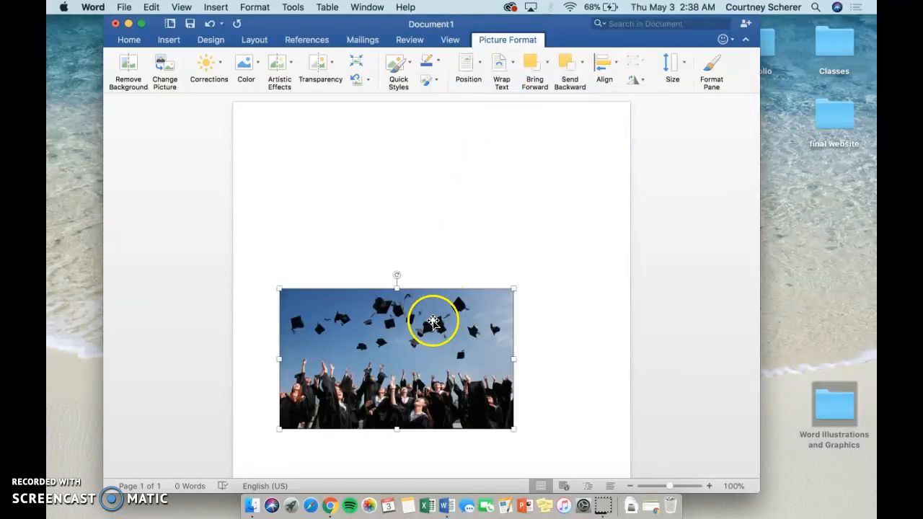
click(560, 258)
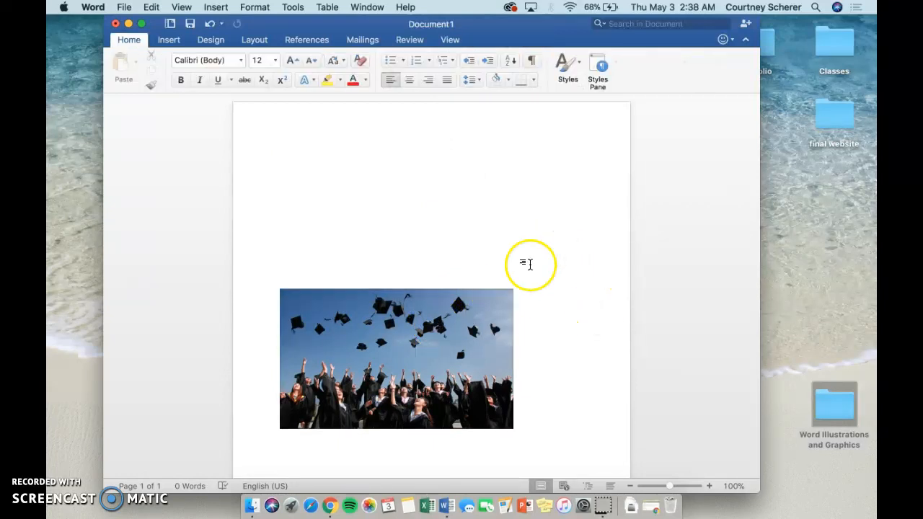
scroll(342, 151, down, 1)
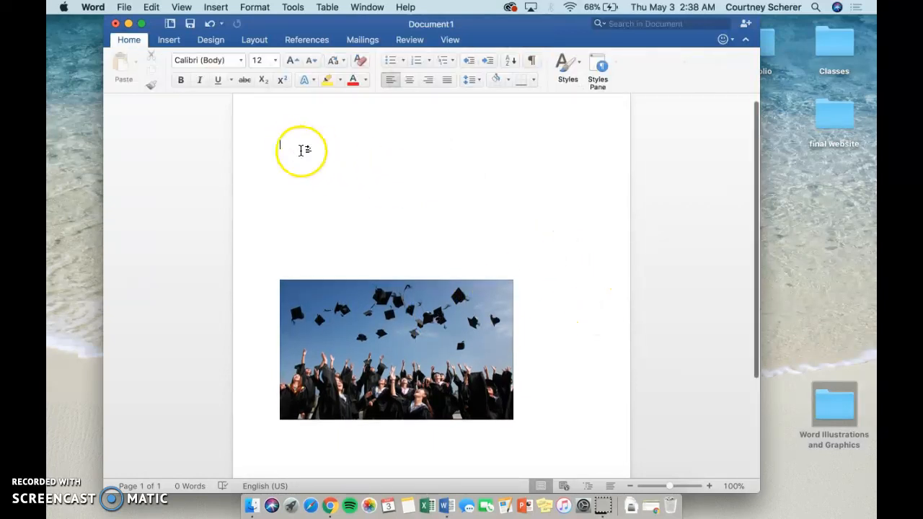
scroll(519, 231, down, 3)
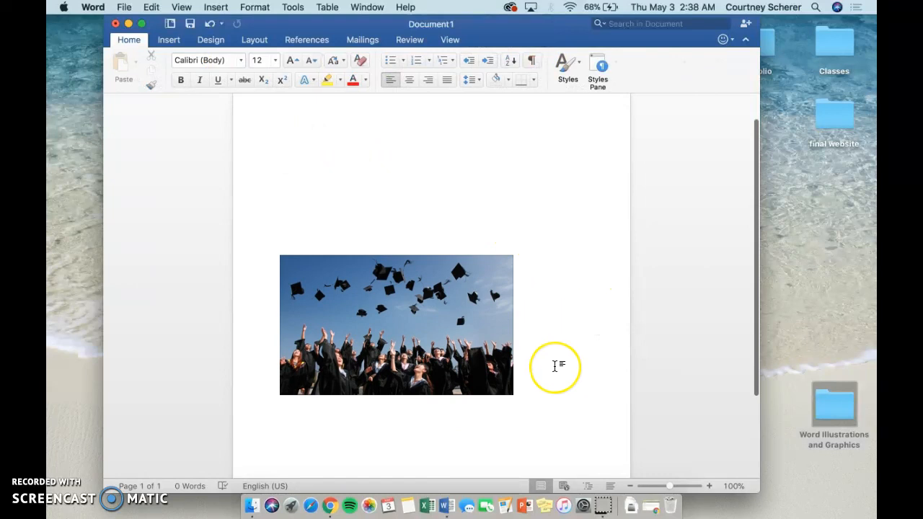
scroll(555, 366, down, 10)
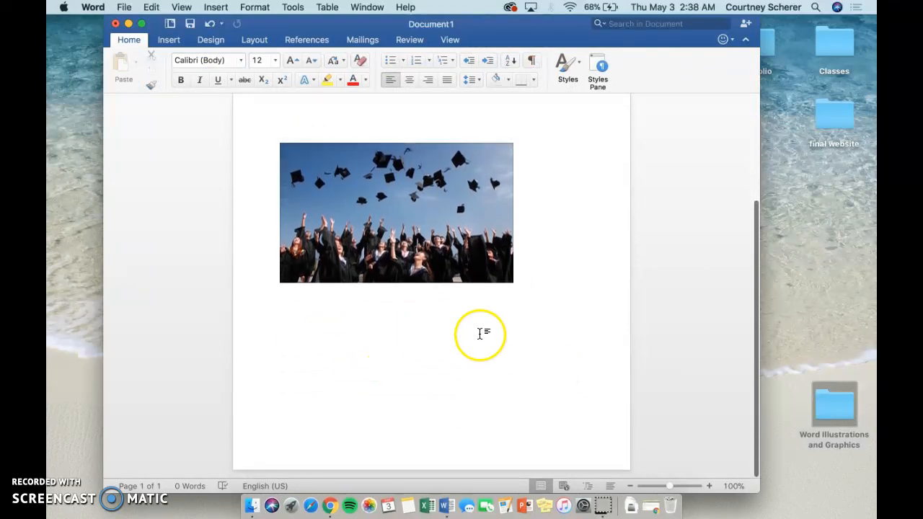
scroll(572, 234, up, 12)
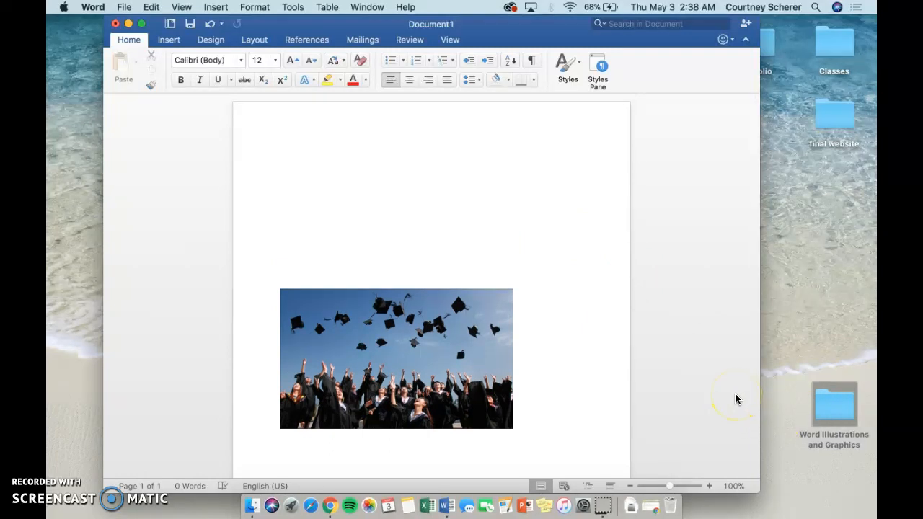
Open the Text Wrap Writeup Example document from the Lecture Materials in the Lesson 2 folder of Word Illustrations and Graphics.
double_click(836, 407)
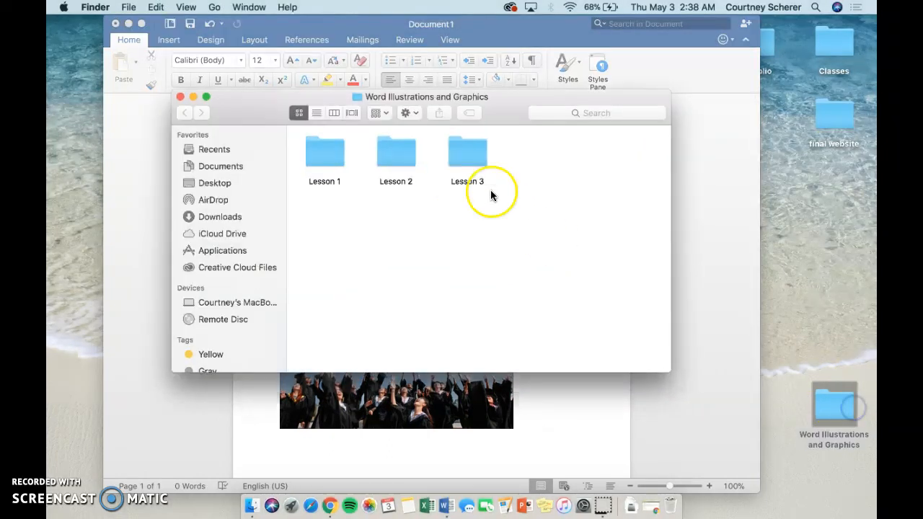
double_click(387, 159)
double_click(326, 151)
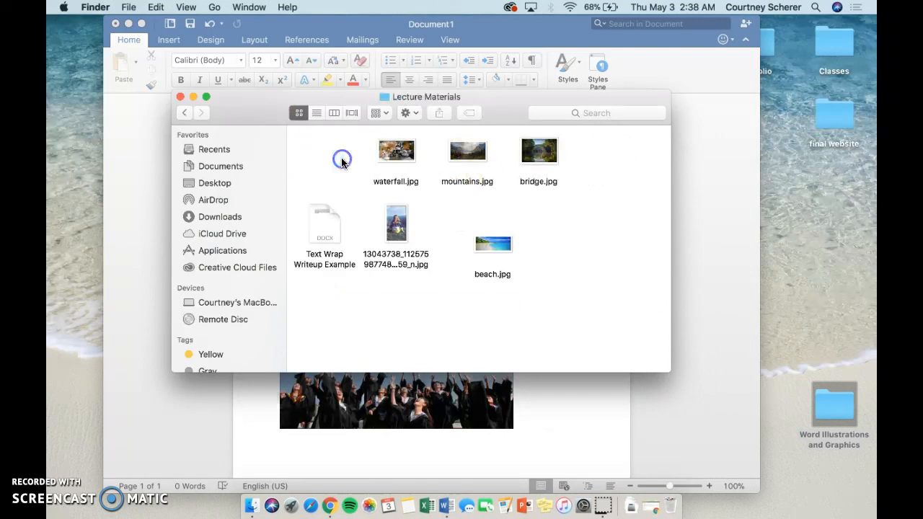
double_click(326, 216)
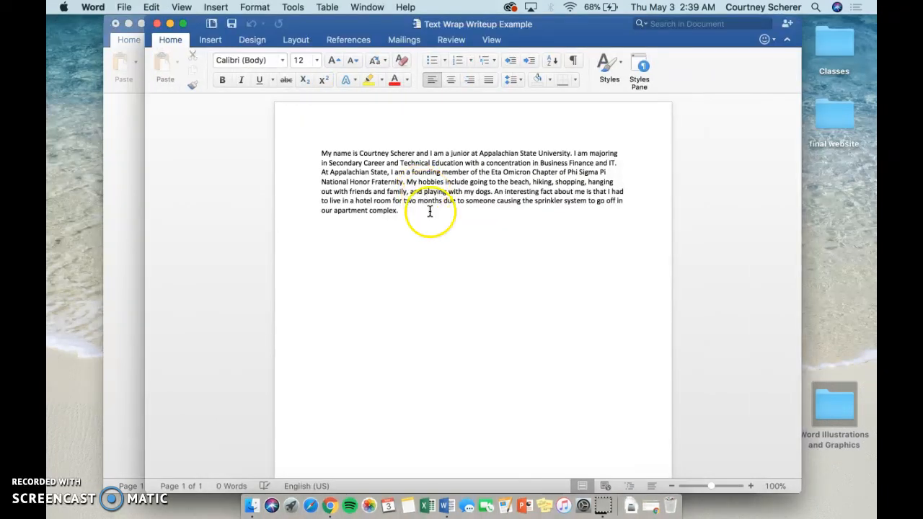
Copy the whole writeup paragraph, minimize its document, and paste it three times into Document1 around the graduation picture.
drag(428, 219, 295, 147)
key(super+c)
click(170, 24)
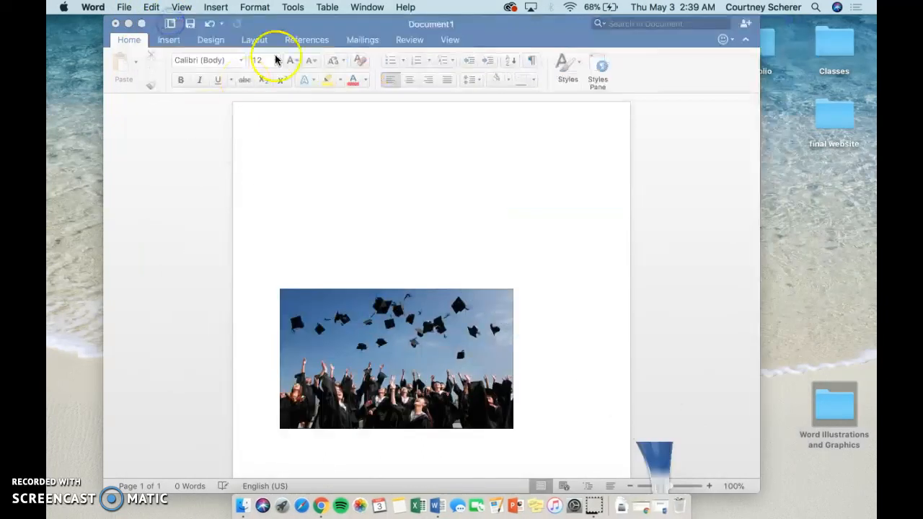
click(282, 23)
key(super+v)
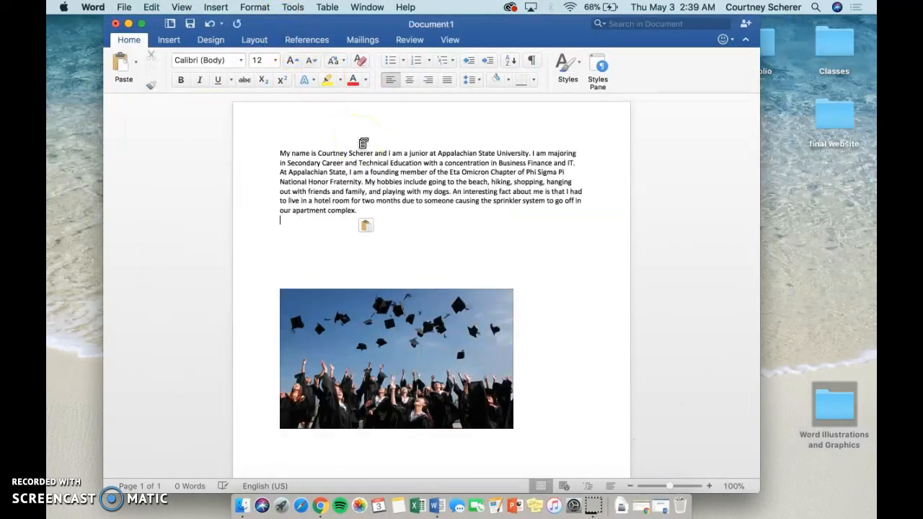
key(super+v)
key(super+v)
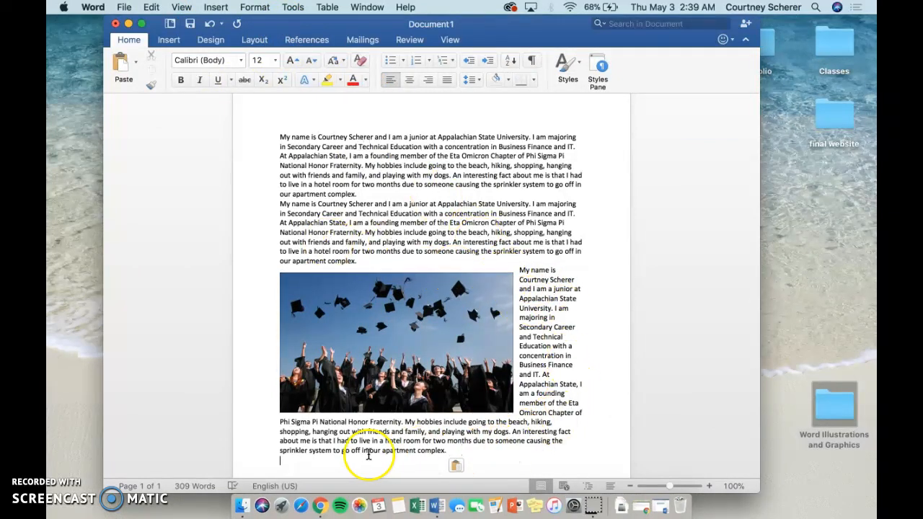
Set the graduation picture's text-wrapped position to middle centre, change it to bottom centre, and check how the text flows.
click(490, 301)
click(499, 42)
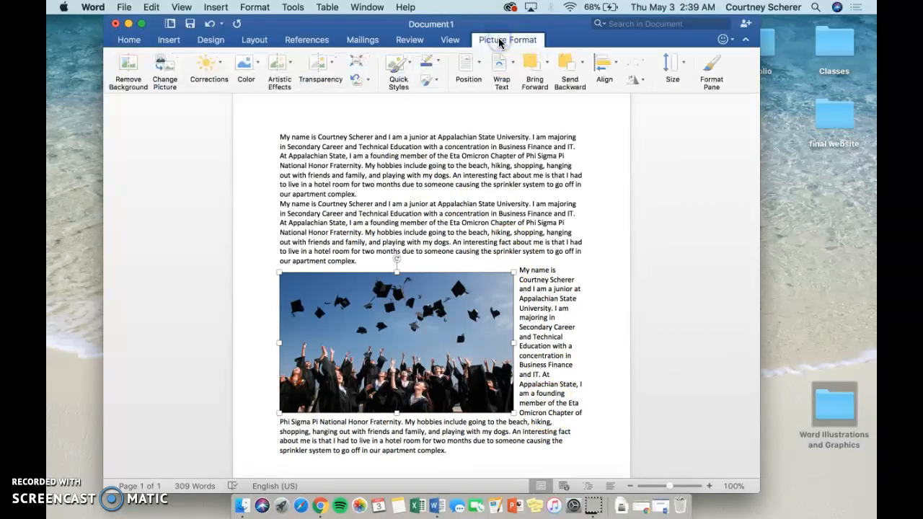
click(478, 63)
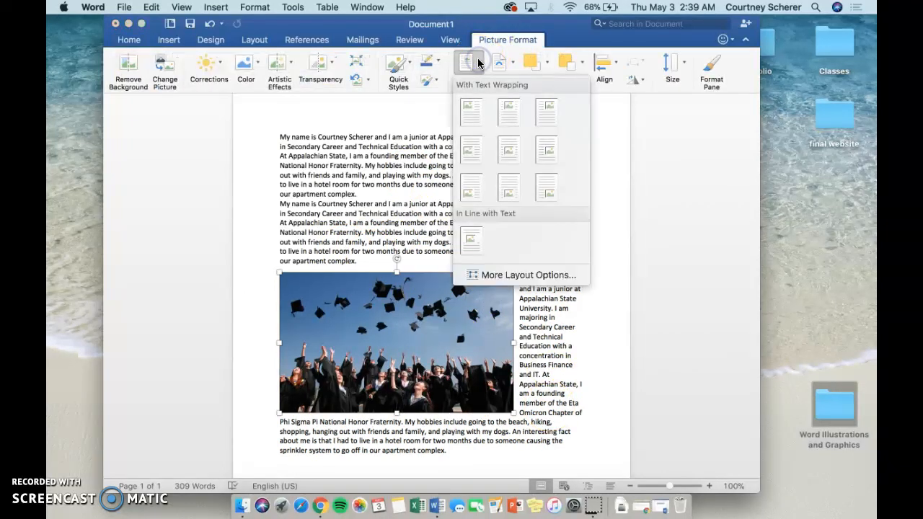
click(514, 154)
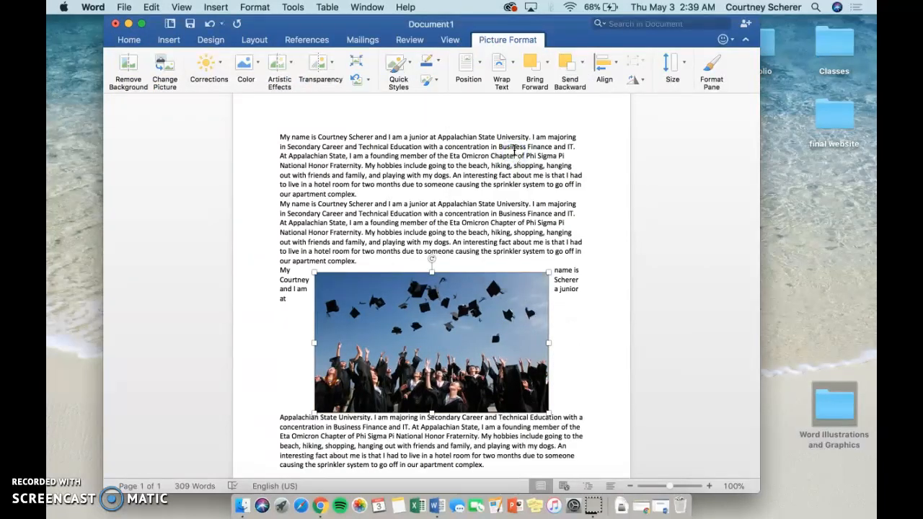
click(468, 65)
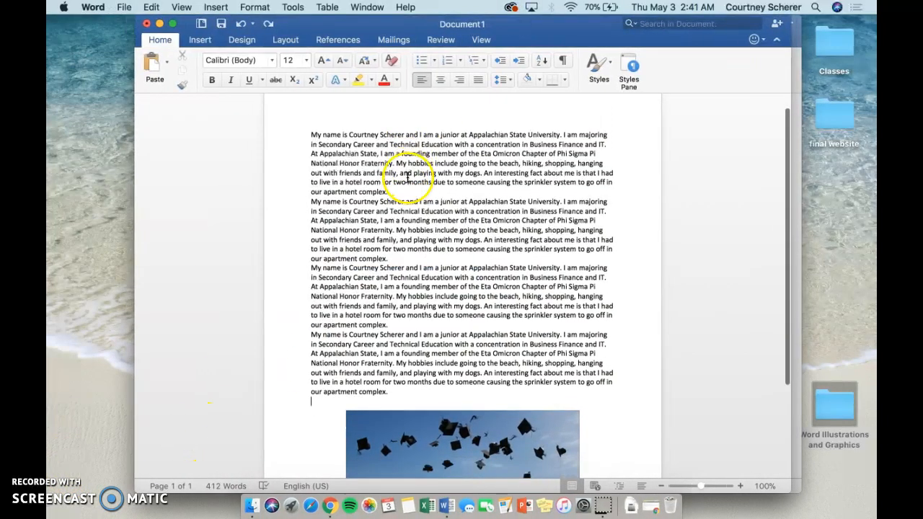
scroll(392, 303, down, 5)
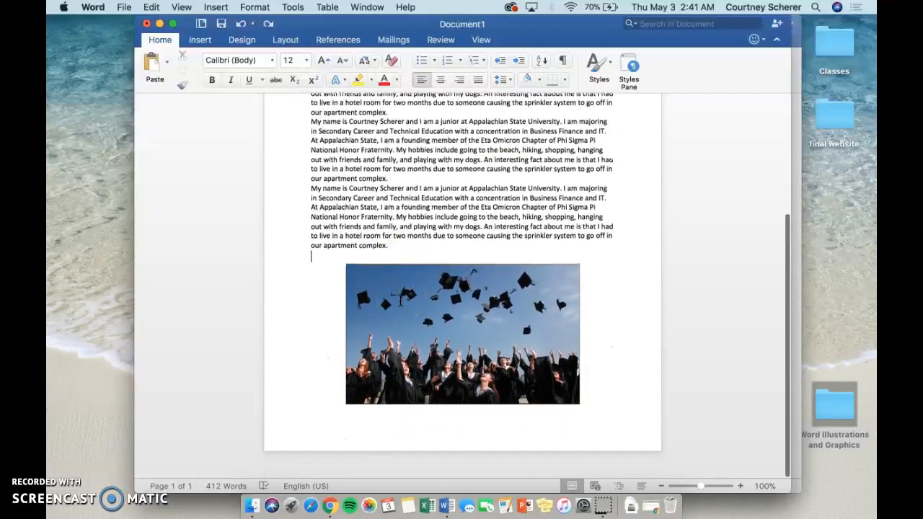
scroll(400, 298, up, 2)
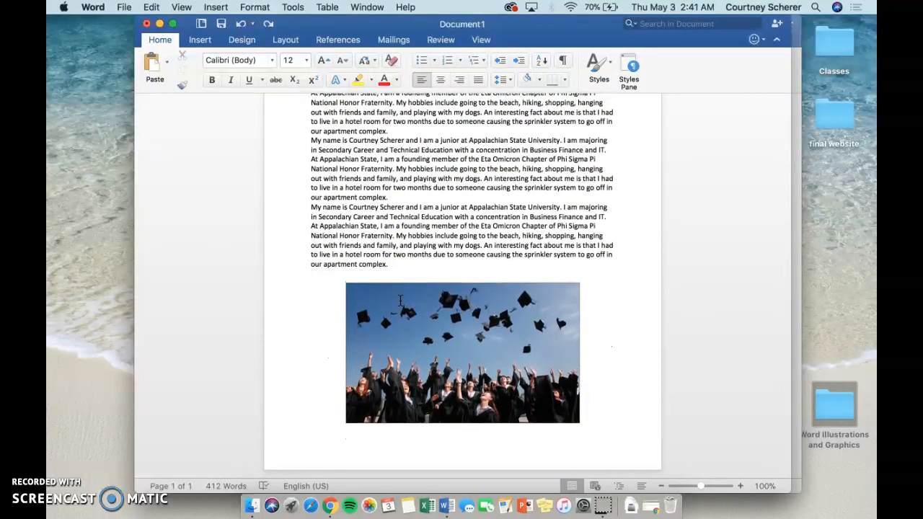
scroll(422, 349, up, 2)
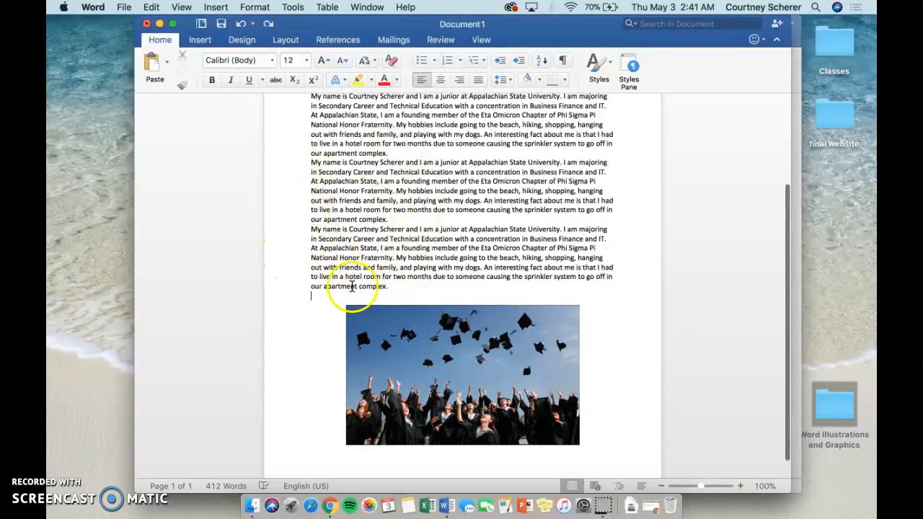
Switch to Chrome and review the Lesson Two assignment's image formatting instructions, graduation letter requirements, upload rules and attached files.
click(328, 512)
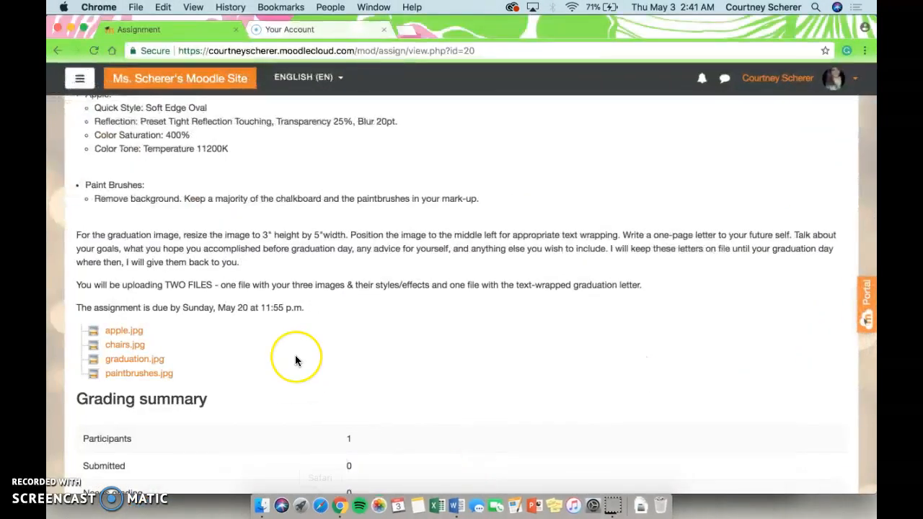
scroll(295, 358, up, 5)
scroll(295, 358, up, 5)
scroll(295, 358, down, 3)
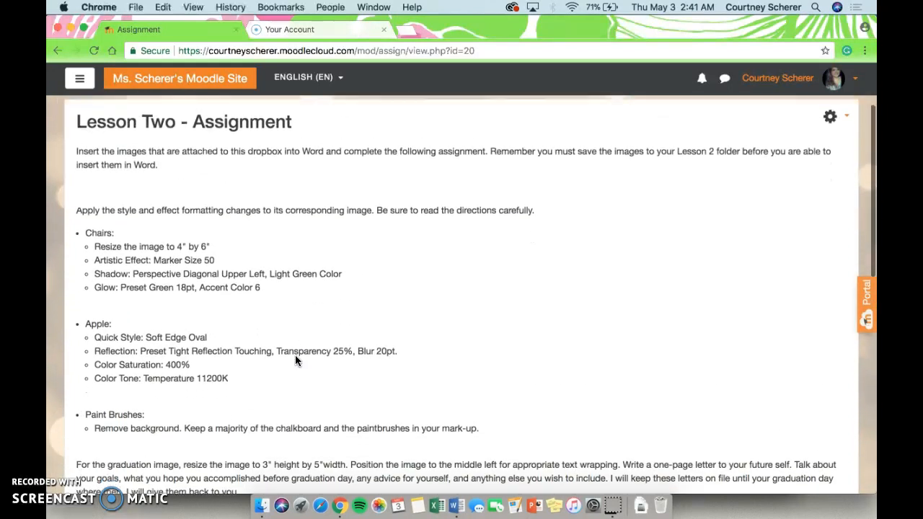
scroll(295, 360, down, 5)
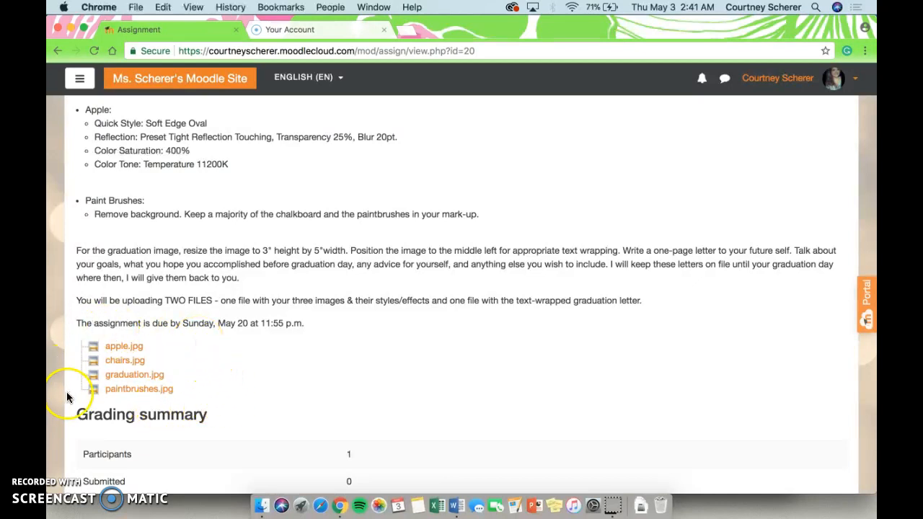
scroll(206, 405, up, 5)
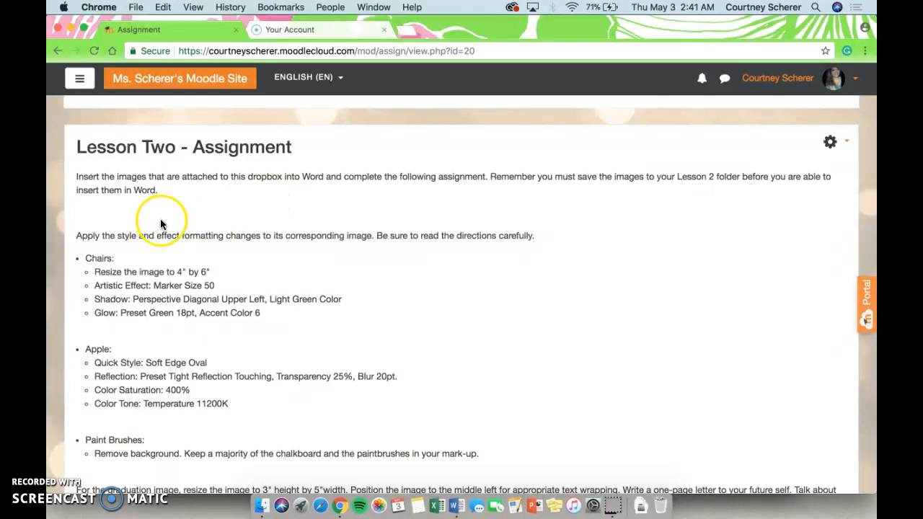
scroll(519, 207, down, 2)
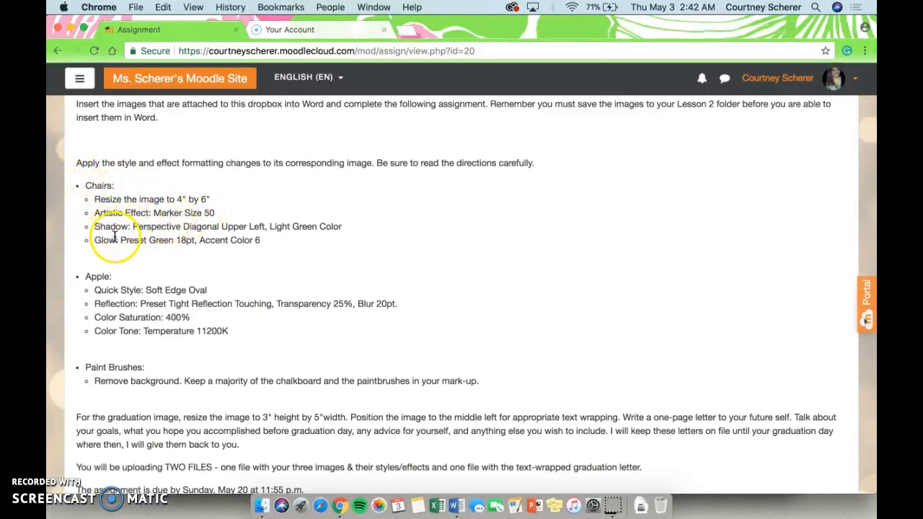
scroll(157, 261, down, 2)
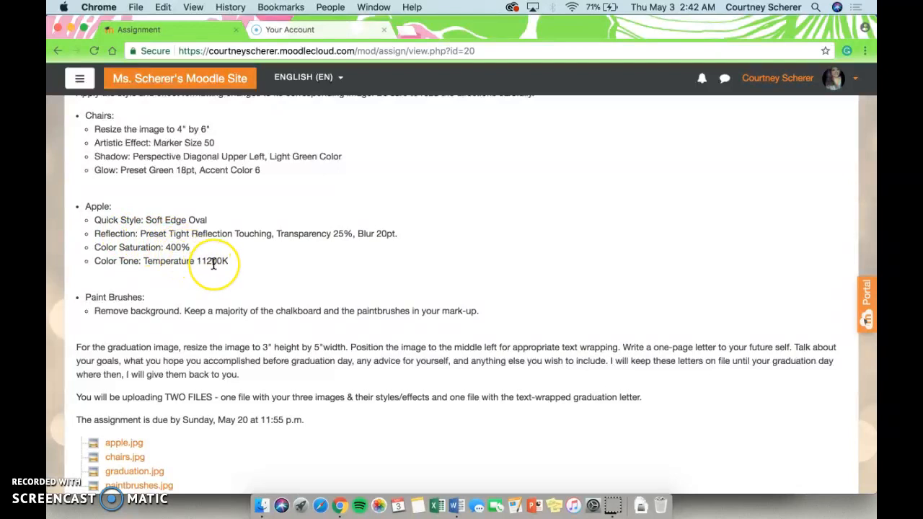
scroll(212, 263, down, 1)
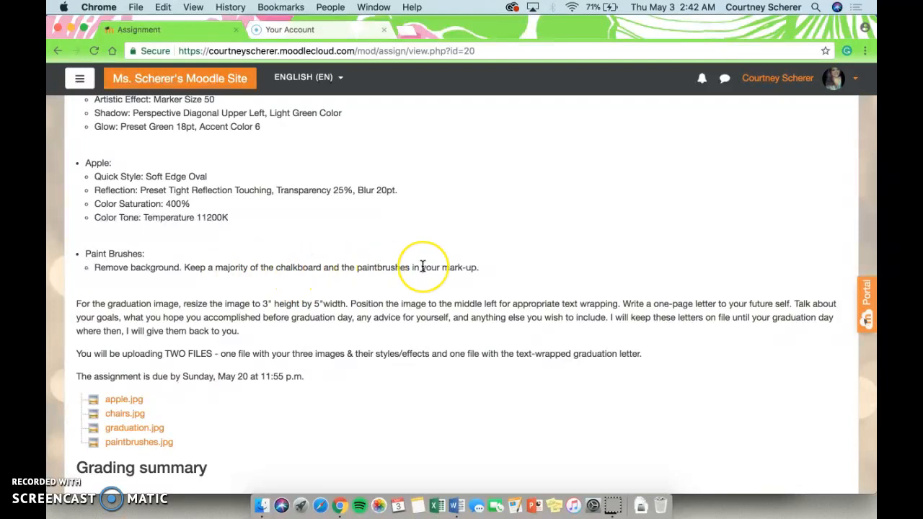
scroll(423, 265, down, 4)
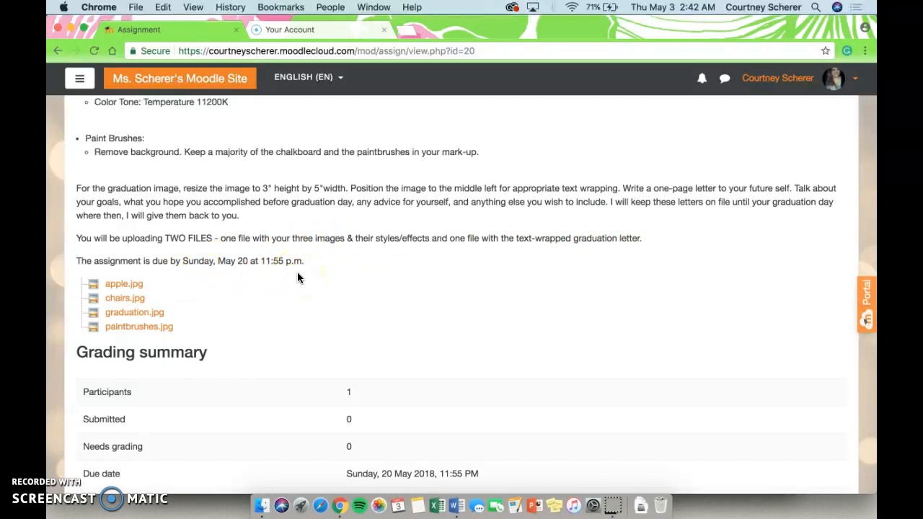
scroll(299, 277, up, 5)
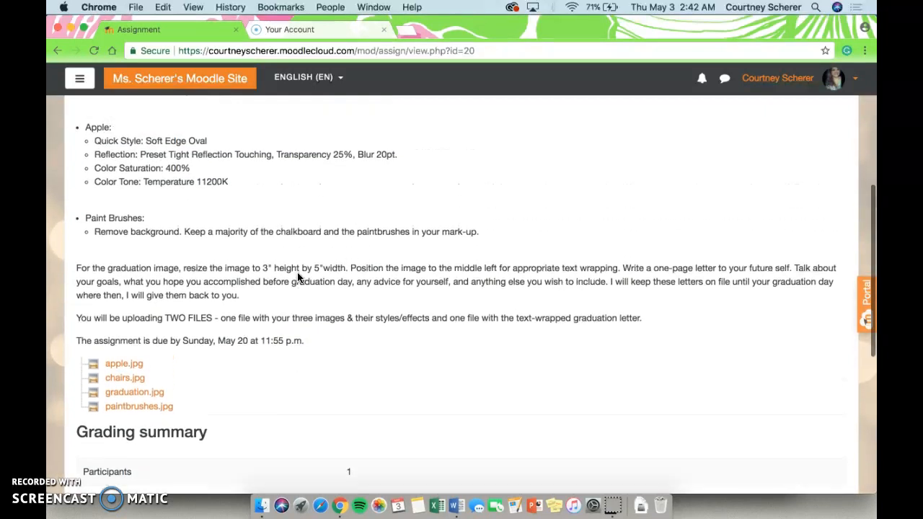
scroll(297, 277, up, 2)
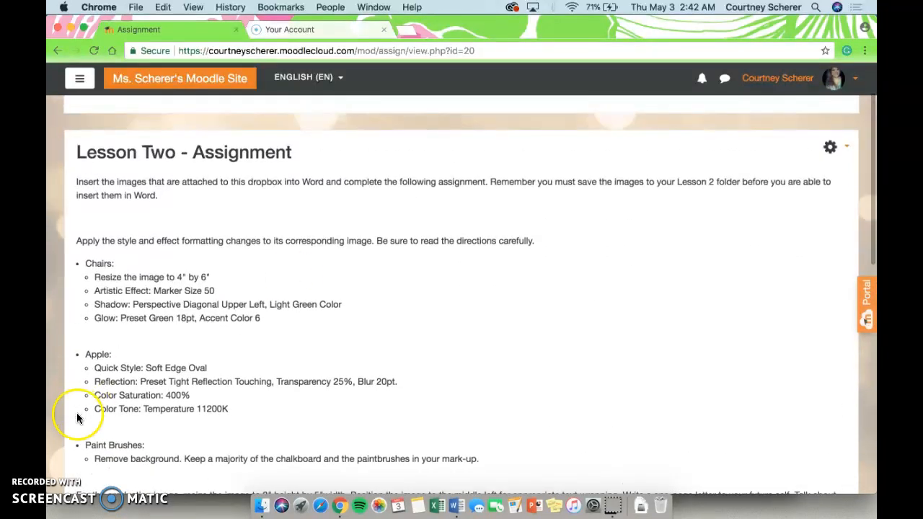